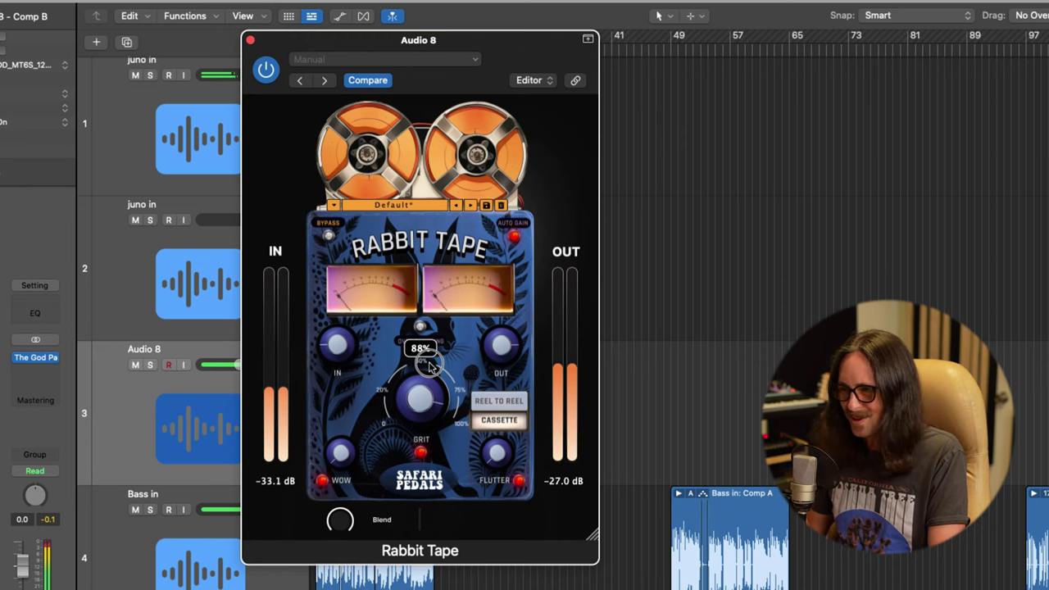
Solo the Audio 8 track and compare Rabbit Tape's Reel to Reel and Cassette modes, leaving it on Reel to Reel
left_click_drag(430, 367, 429, 366)
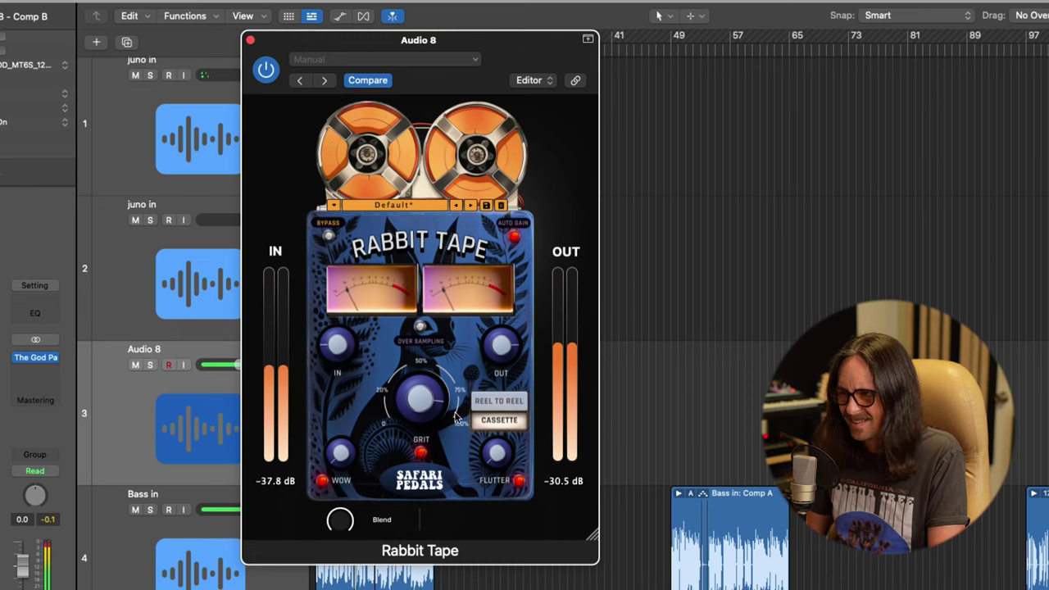
left_click(151, 365)
left_click(501, 424)
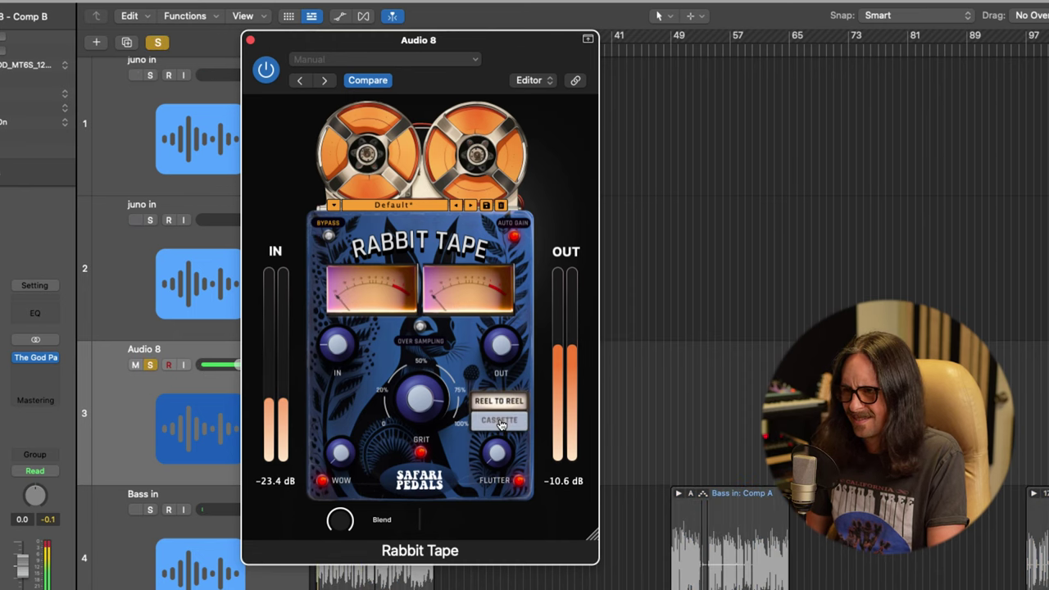
left_click(501, 422)
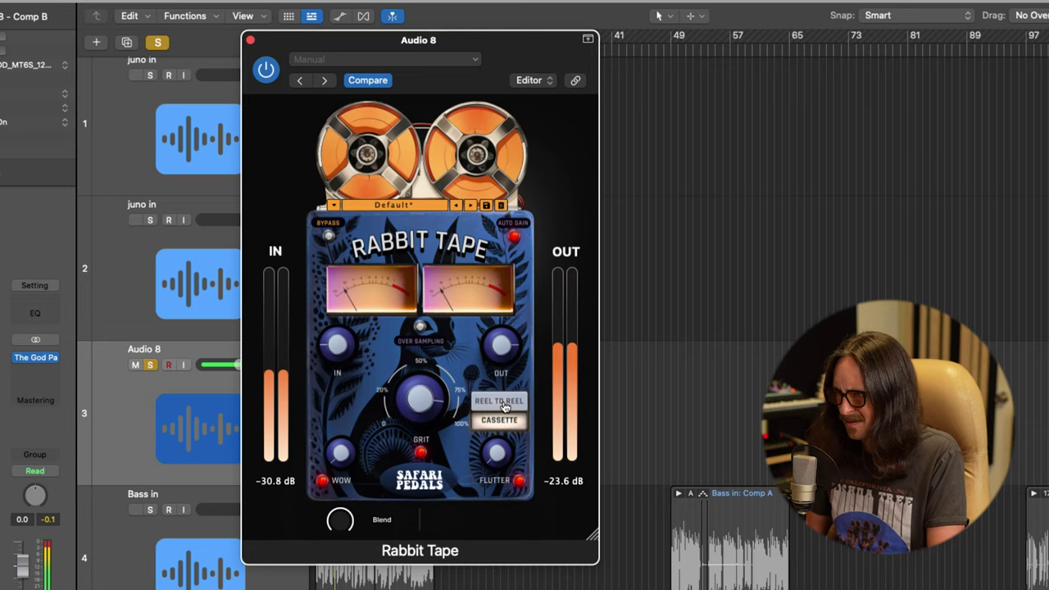
left_click(500, 402)
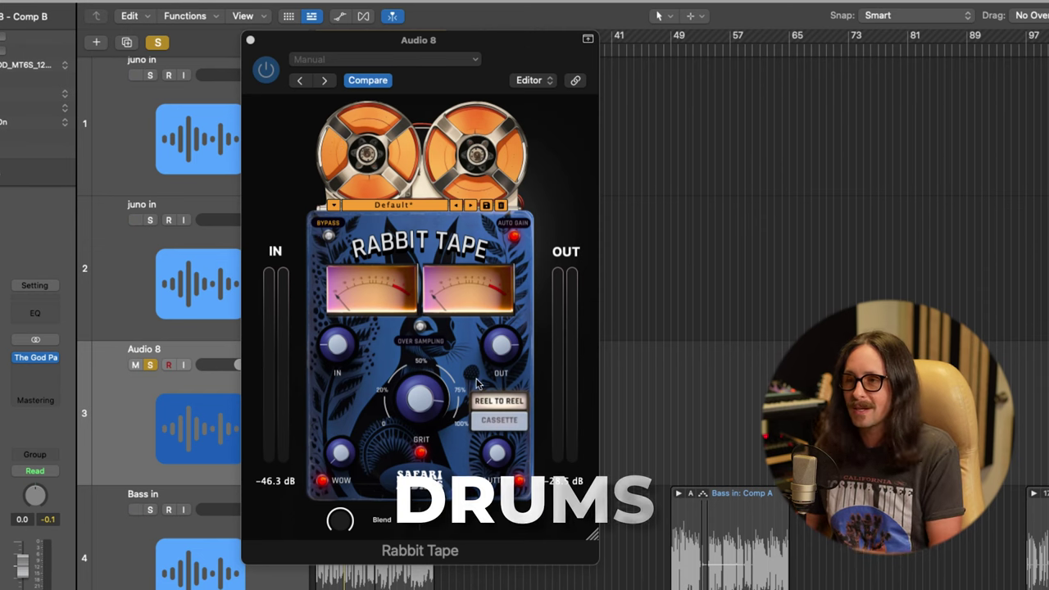
Lower Rabbit Tape's Grit amount to between the 50% and 75% marks
mouse_move(401, 398)
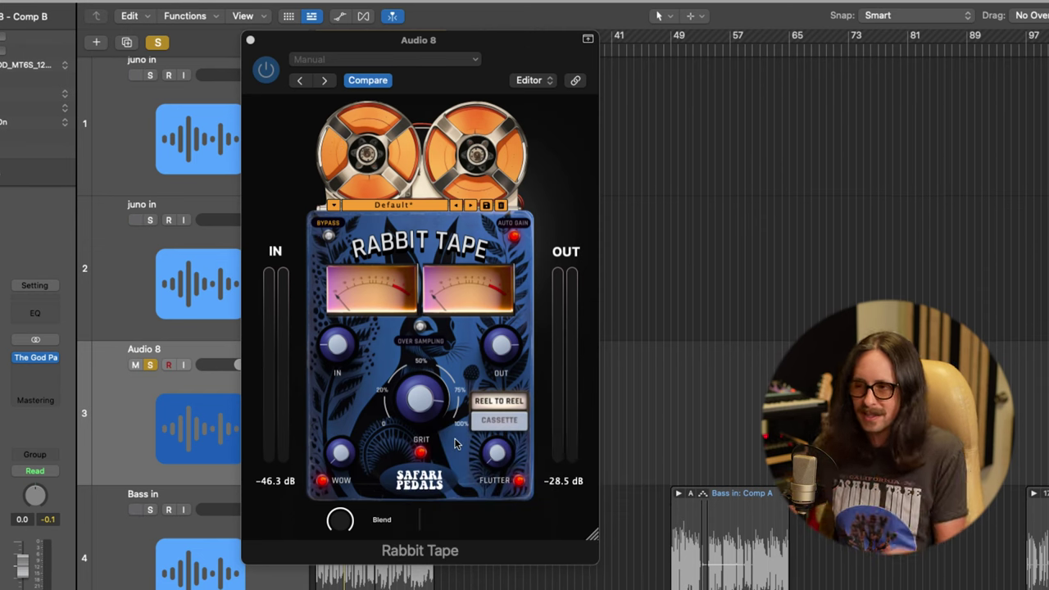
left_click_drag(416, 393, 418, 426)
mouse_move(327, 470)
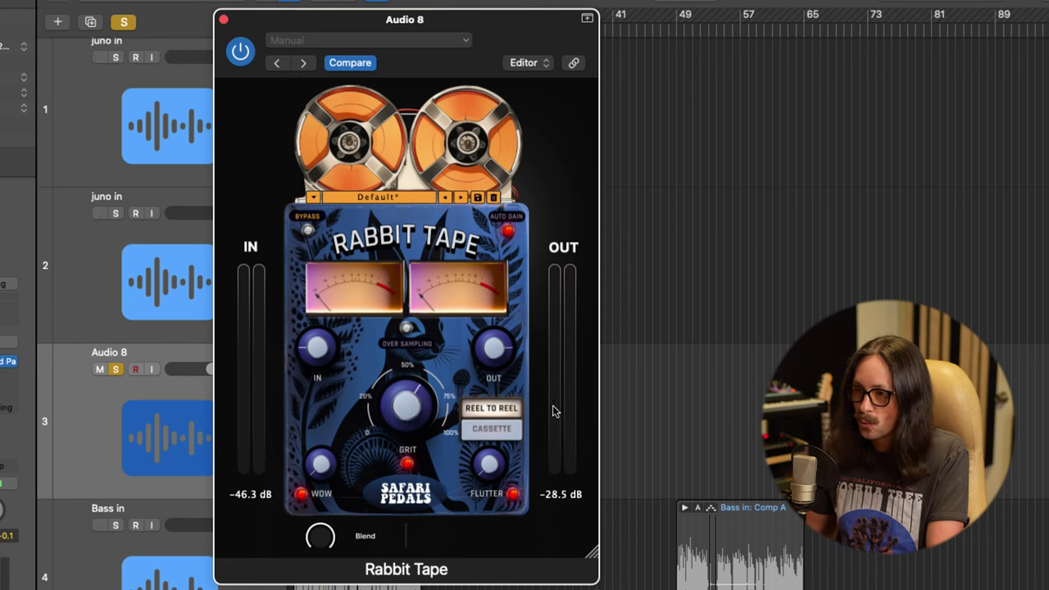
mouse_move(493, 464)
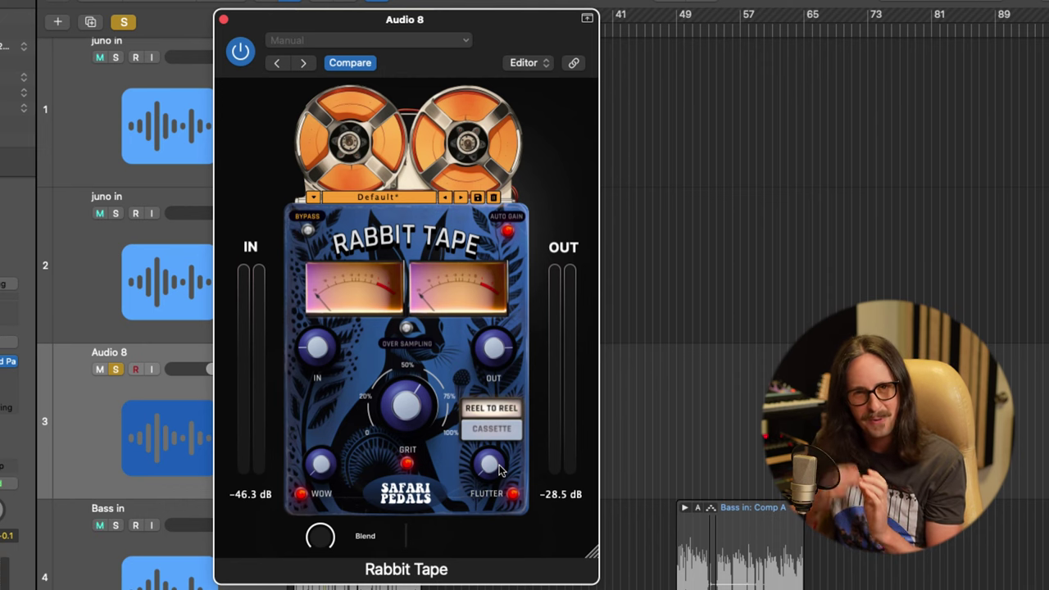
Play the soloed Audio 8 track while making small adjustments to Rabbit Tape's Wow and Grit amounts
left_click(672, 421)
key("space")
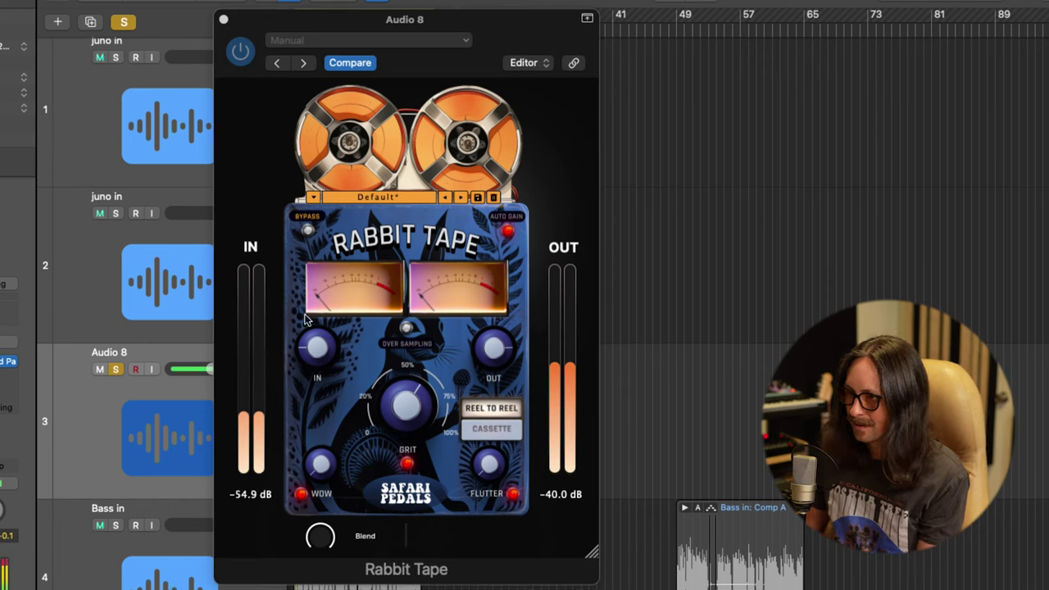
left_click_drag(317, 462, 317, 422)
left_click_drag(425, 399, 424, 404)
left_click_drag(317, 501, 317, 514)
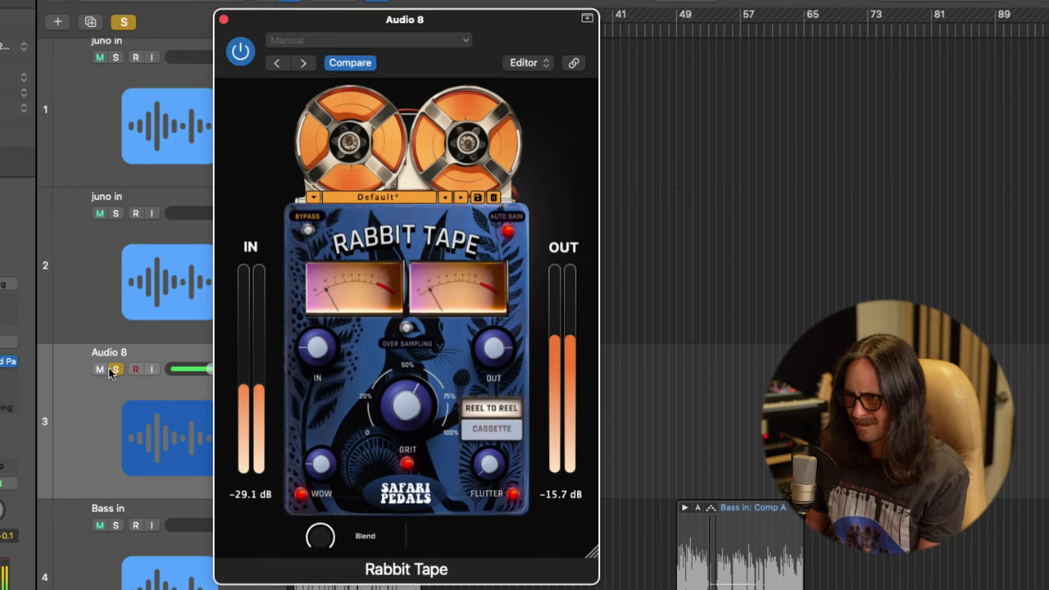
Unsolo Audio 8 to hear the full mix and switch off Rabbit Tape's Auto Gain
left_click(116, 369)
left_click_drag(321, 464, 324, 452)
left_click(509, 232)
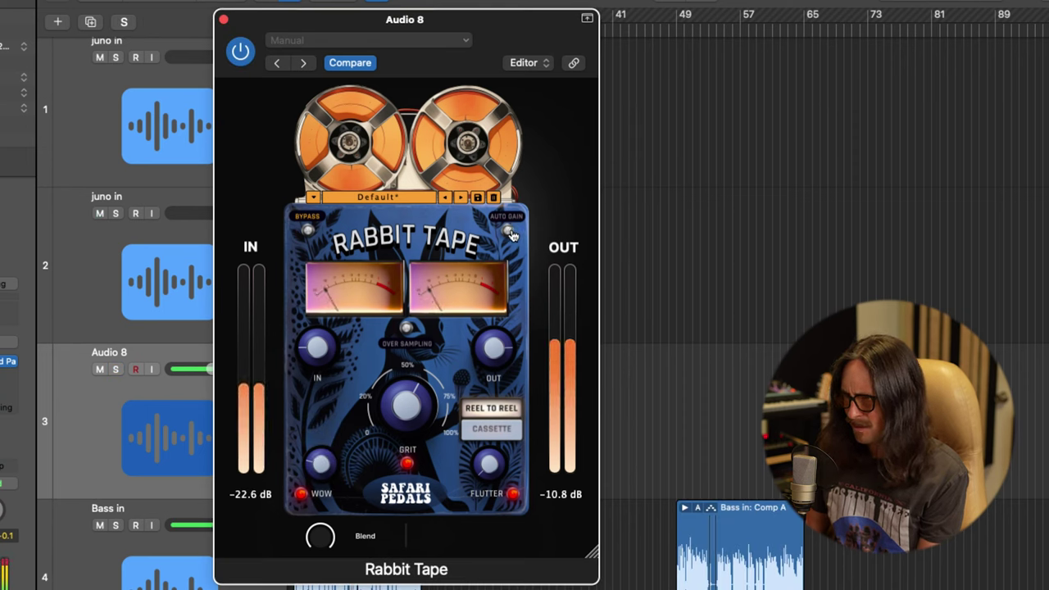
left_click(509, 232)
Raise Rabbit Tape's output level and reduce Grit to about 54%
left_click_drag(505, 350, 504, 364)
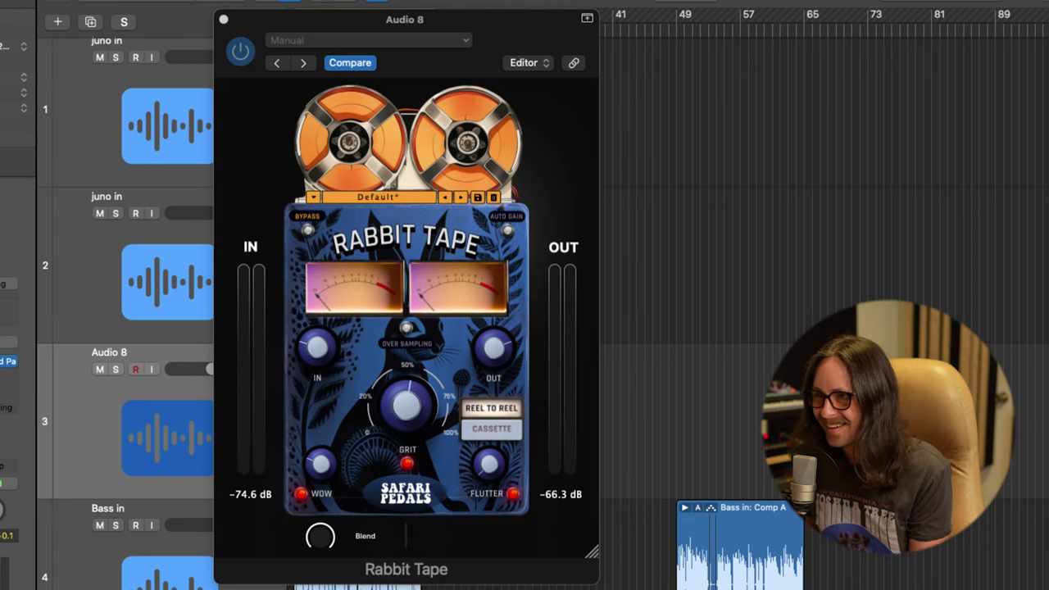
left_click(427, 159)
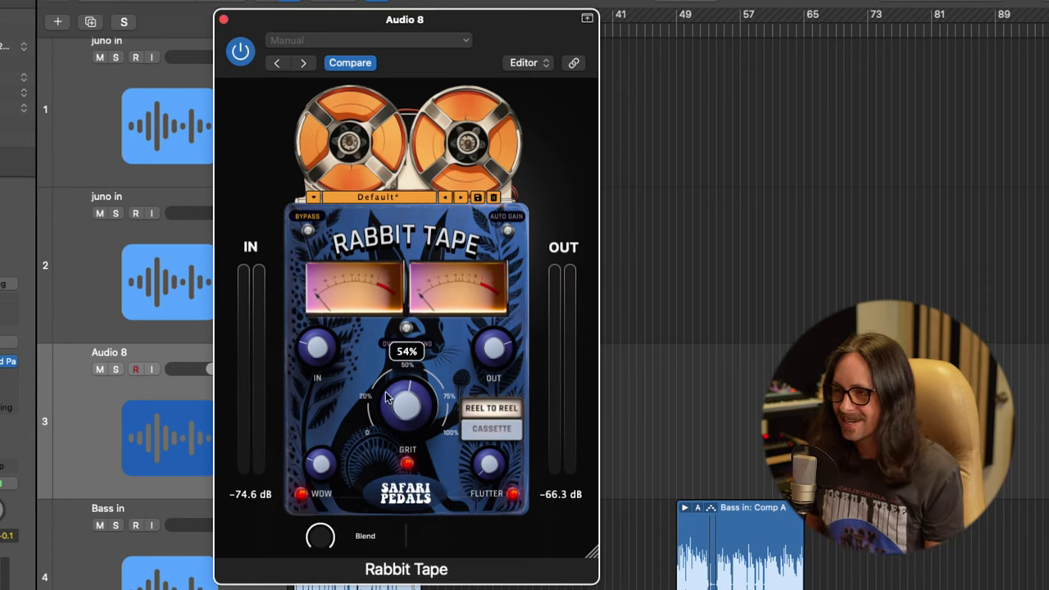
mouse_move(326, 477)
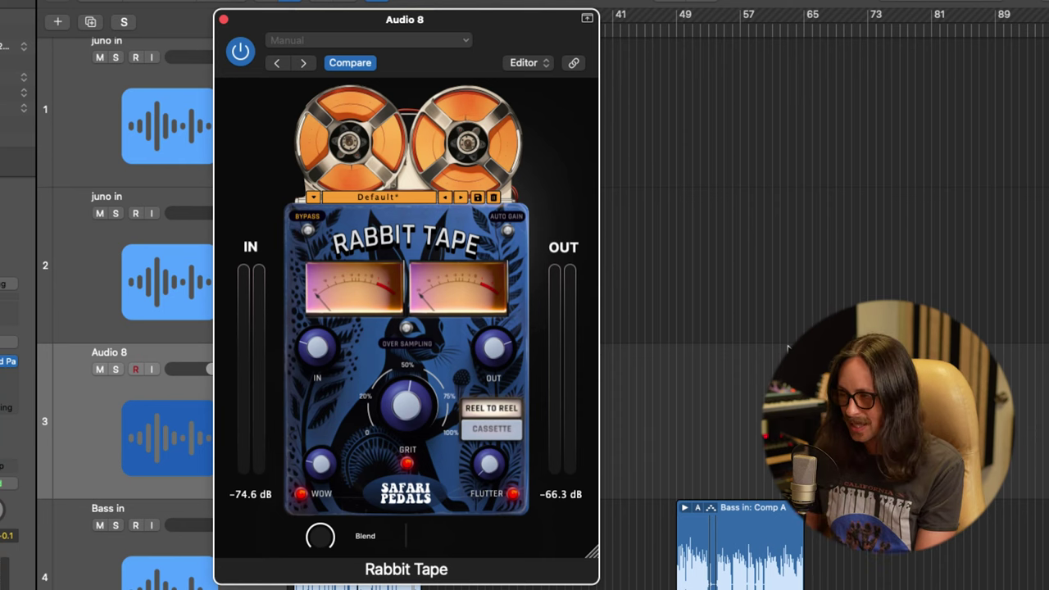
Play the song with Audio 8 soloed, set Flutter to about 31%, and compare the sound with Flutter switched off and on
left_click(646, 338)
key("space")
left_click_drag(501, 467, 480, 365)
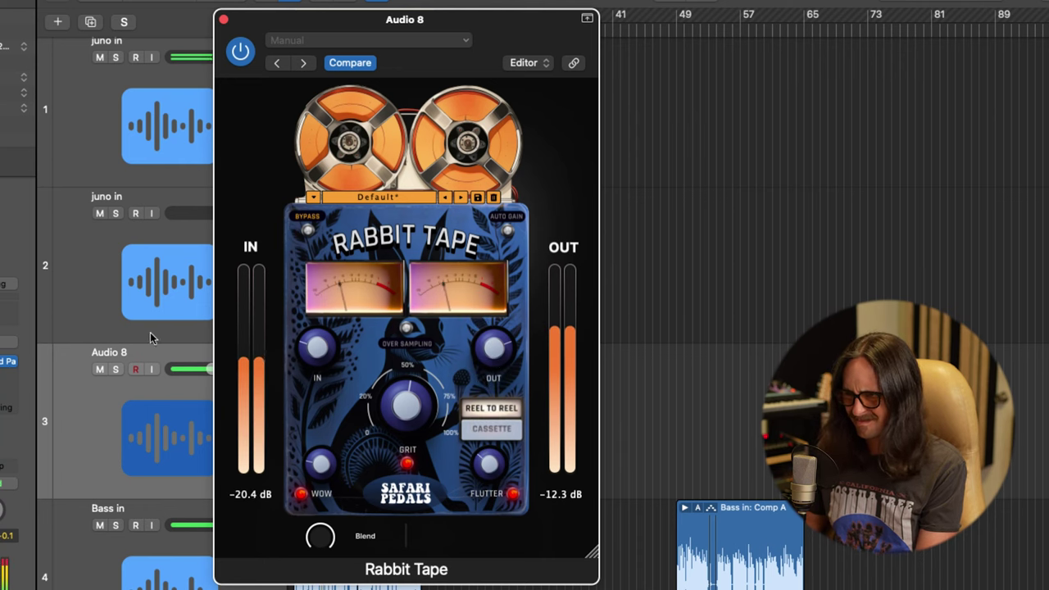
left_click(116, 370)
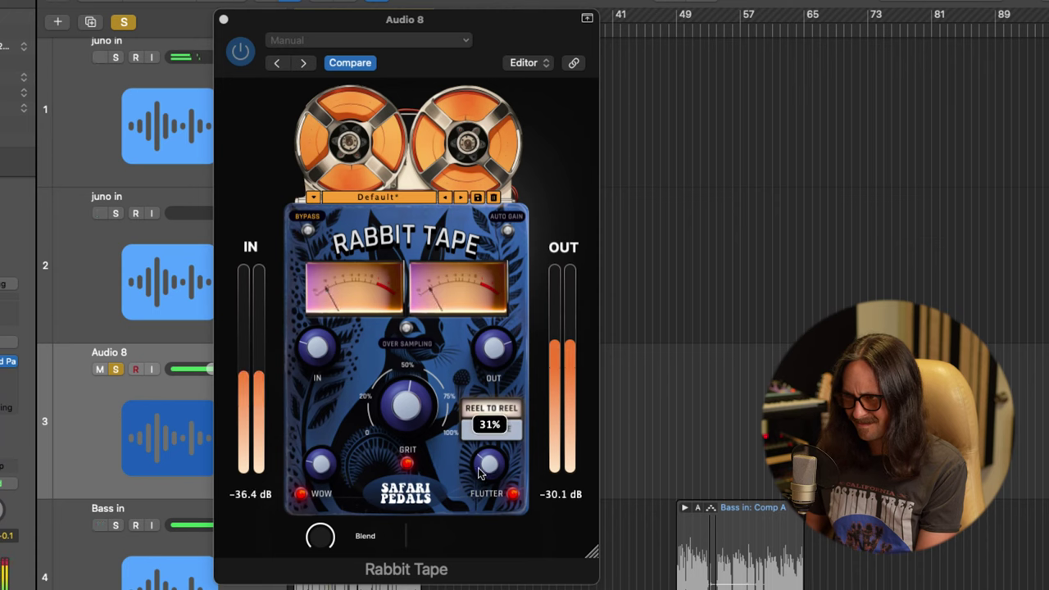
mouse_move(487, 466)
left_mouse_down()
mouse_move(499, 395)
mouse_move(493, 481)
left_mouse_up()
left_click(513, 494)
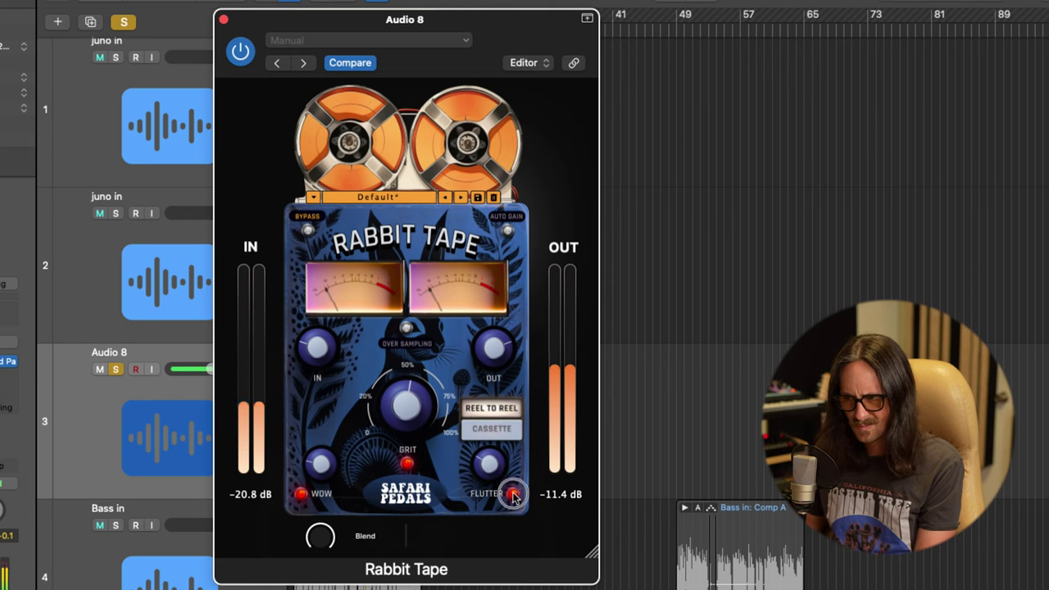
left_click(513, 496)
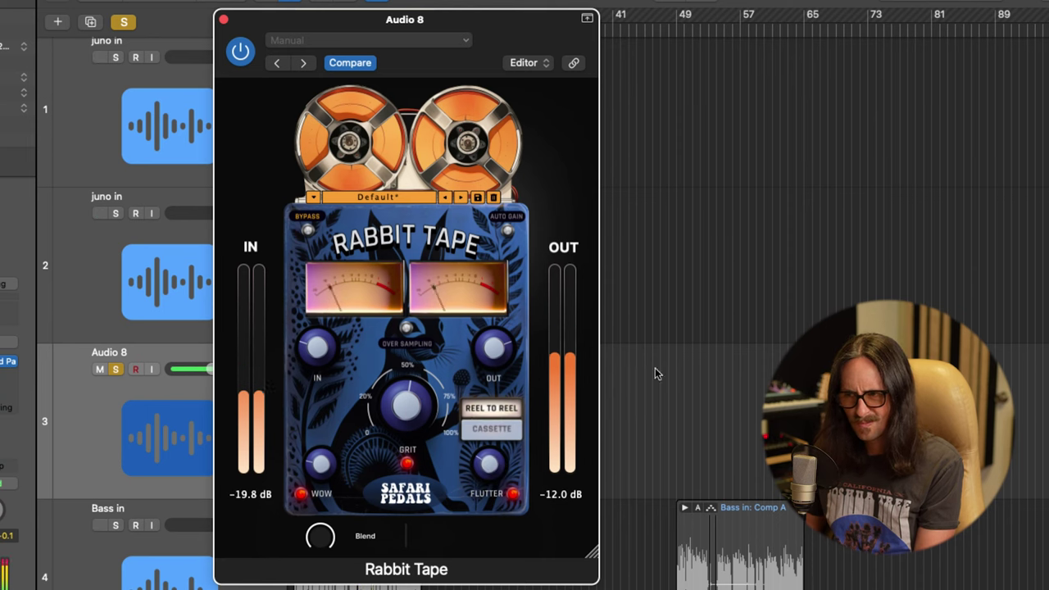
Unsolo Audio 8, fine-tune Rabbit Tape's output level within the full mix, and stop playback
left_click(115, 370)
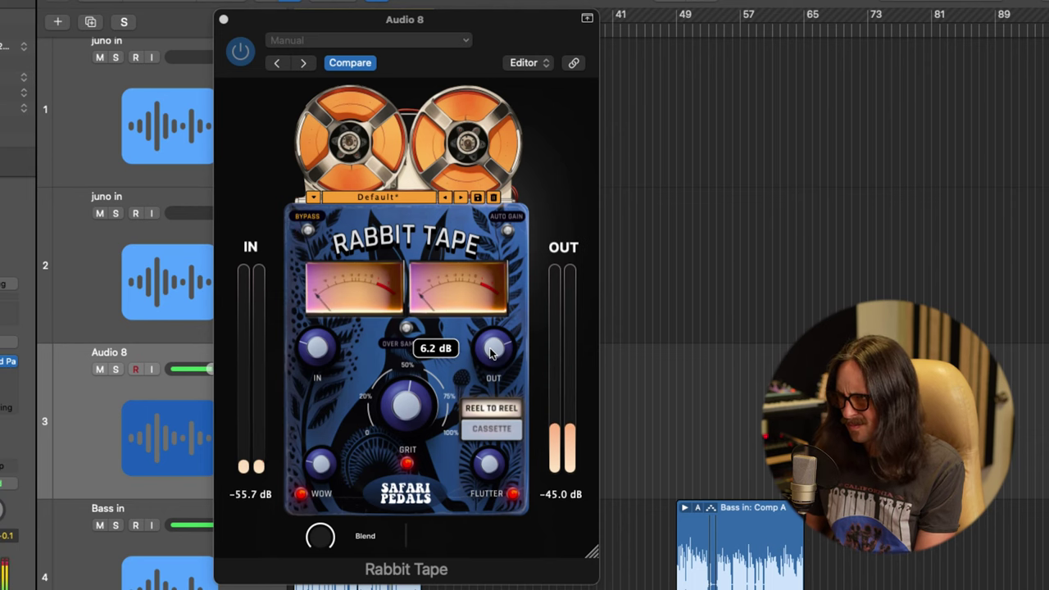
left_click_drag(494, 351, 494, 360)
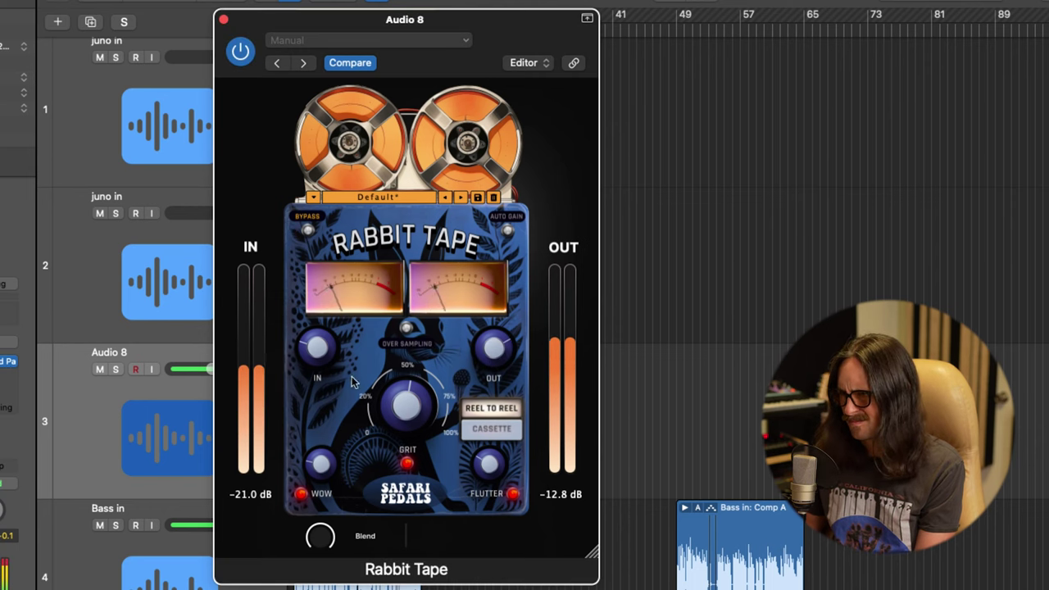
key("space")
left_click(894, 9)
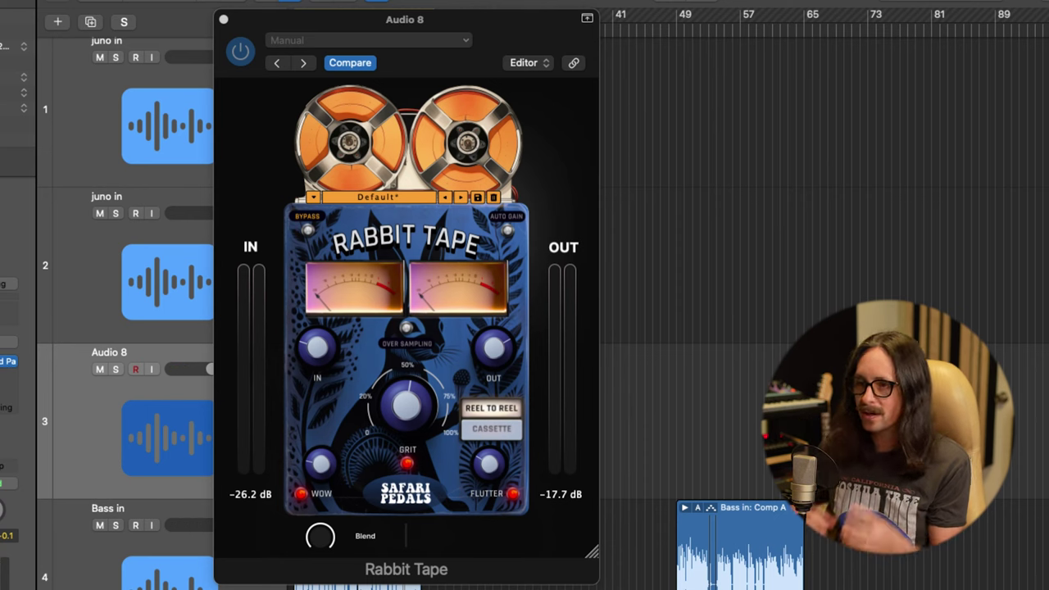
Compare the Cassette and Reel to Reel modes in the full mix during playback, ending on Reel to Reel
key("space")
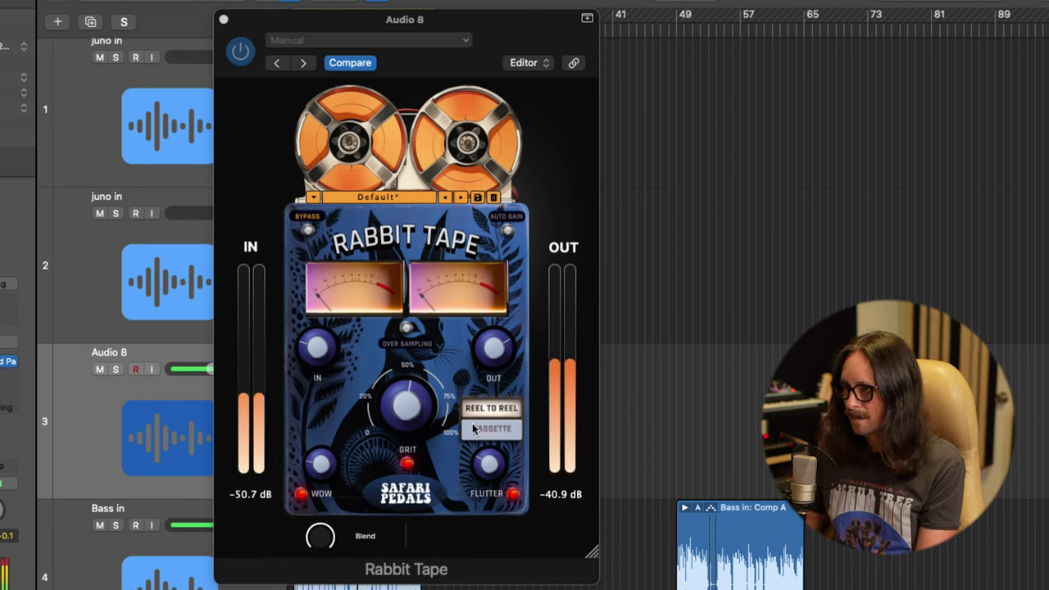
left_click(482, 430)
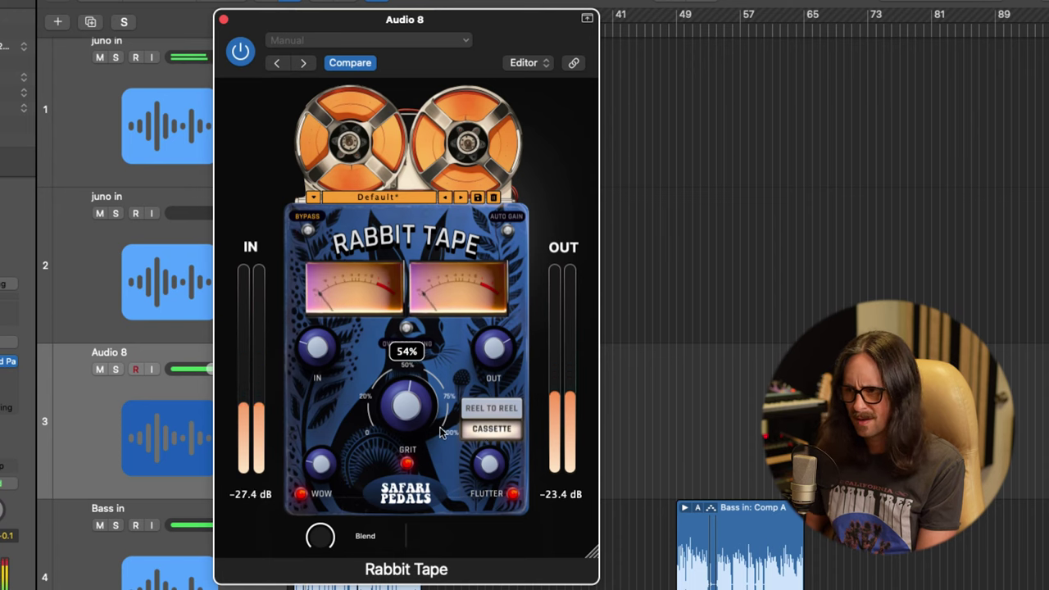
key("space")
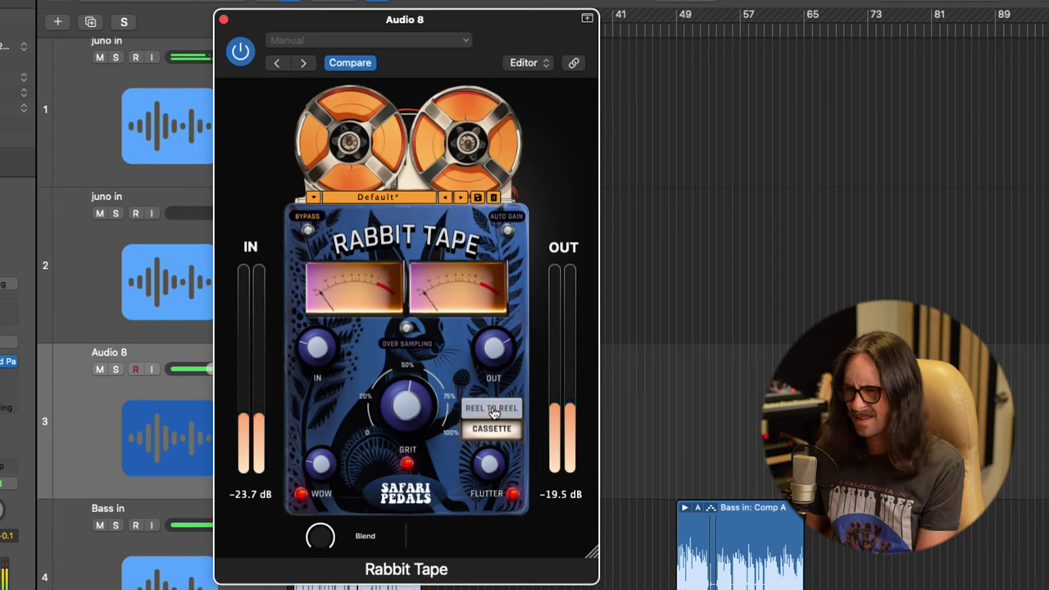
left_click(491, 429)
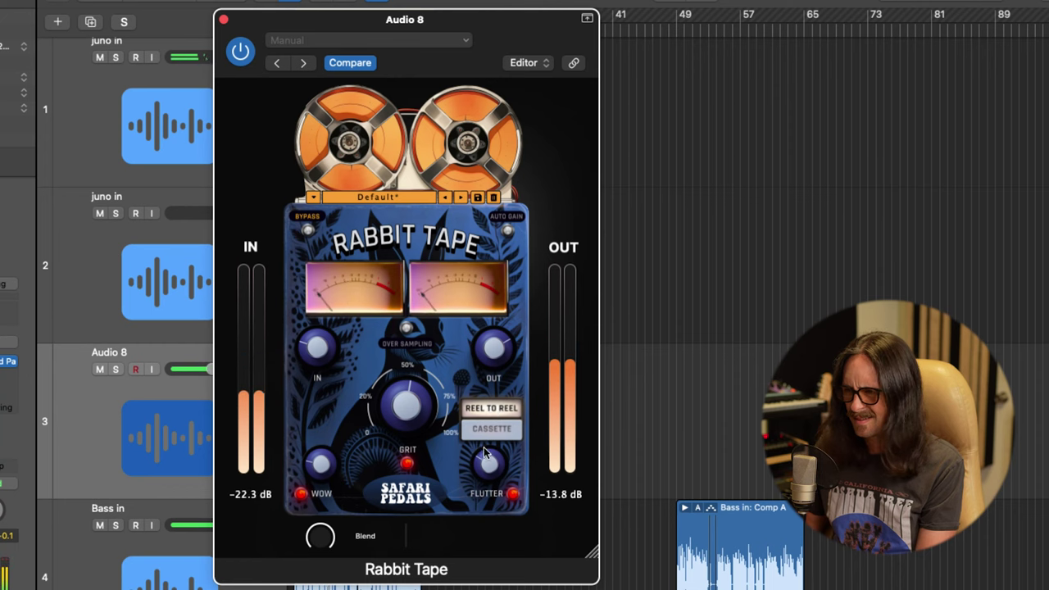
key("space")
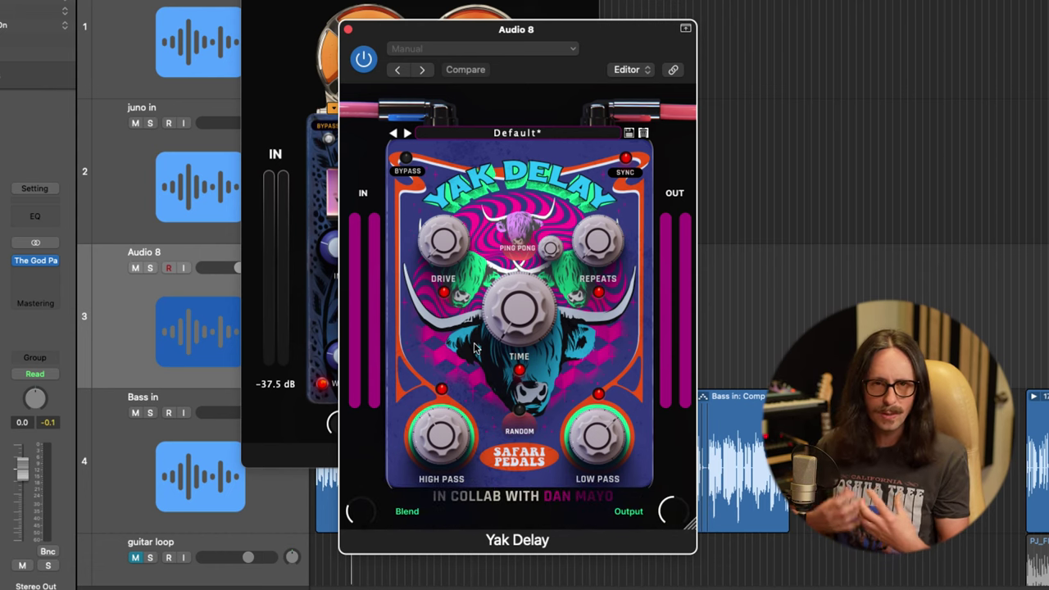
Review Yak Delay's sync, time, high-pass, low-pass, drive and blend settings on Audio 8
left_click(769, 226)
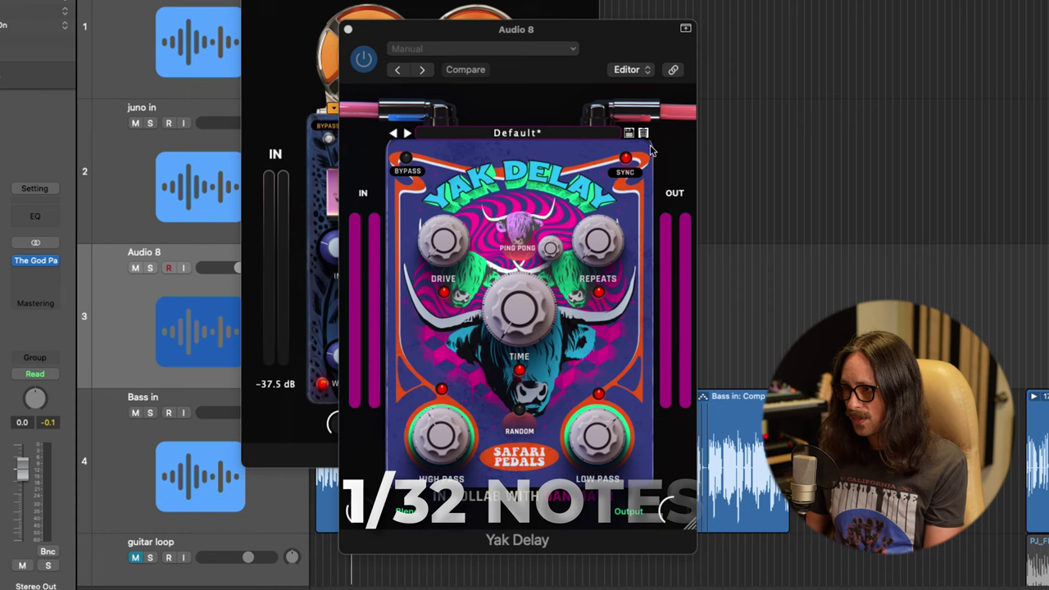
left_click(626, 160)
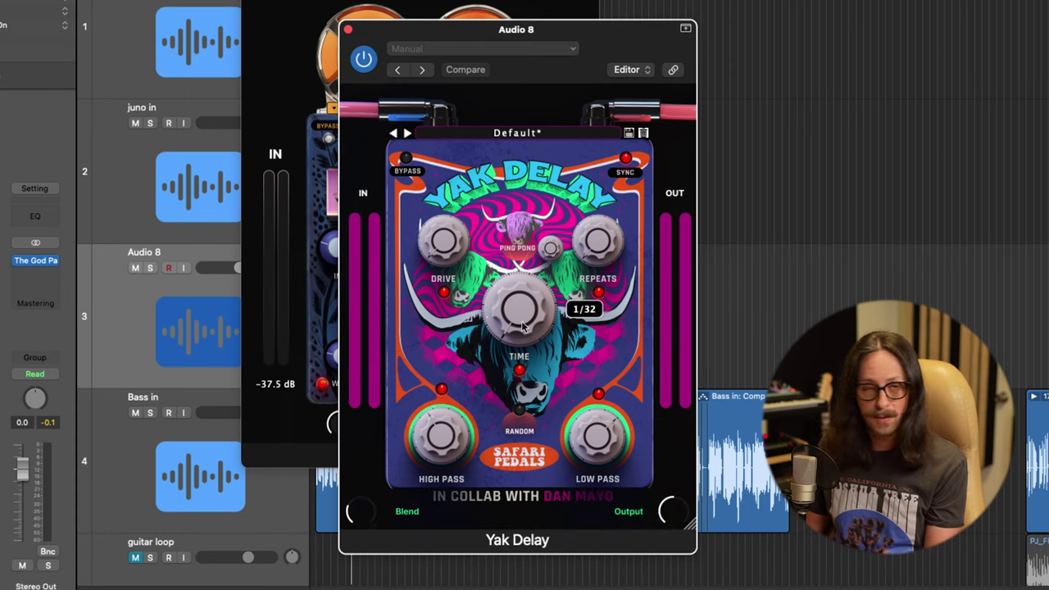
mouse_move(449, 461)
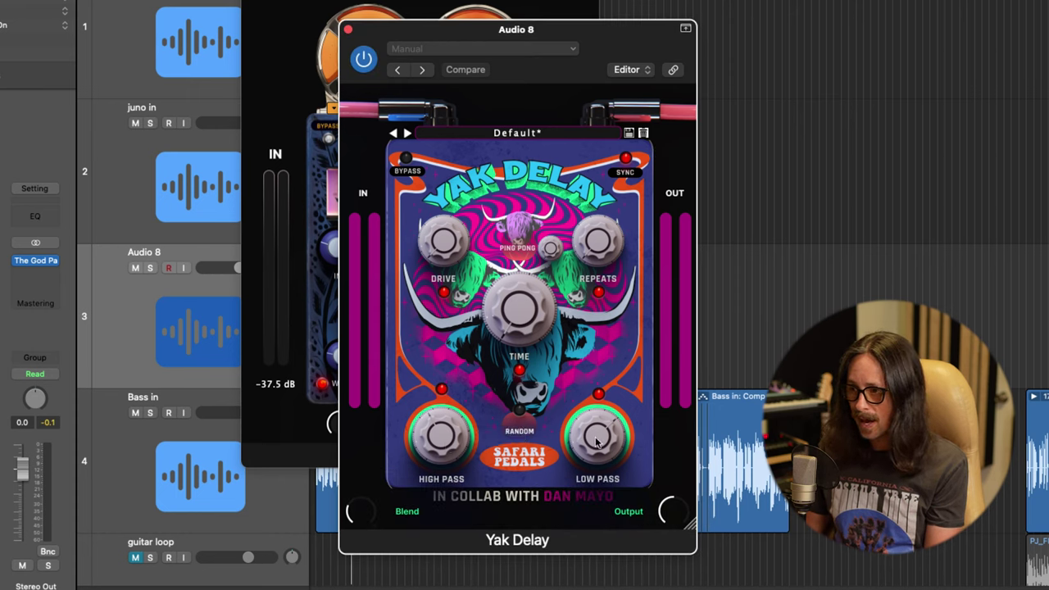
mouse_move(607, 449)
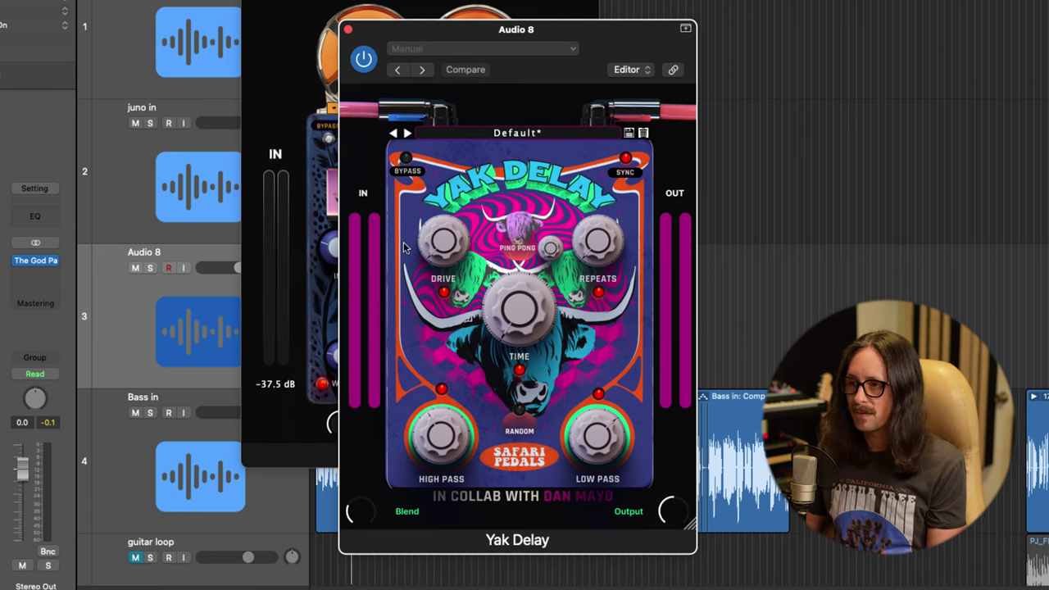
mouse_move(440, 240)
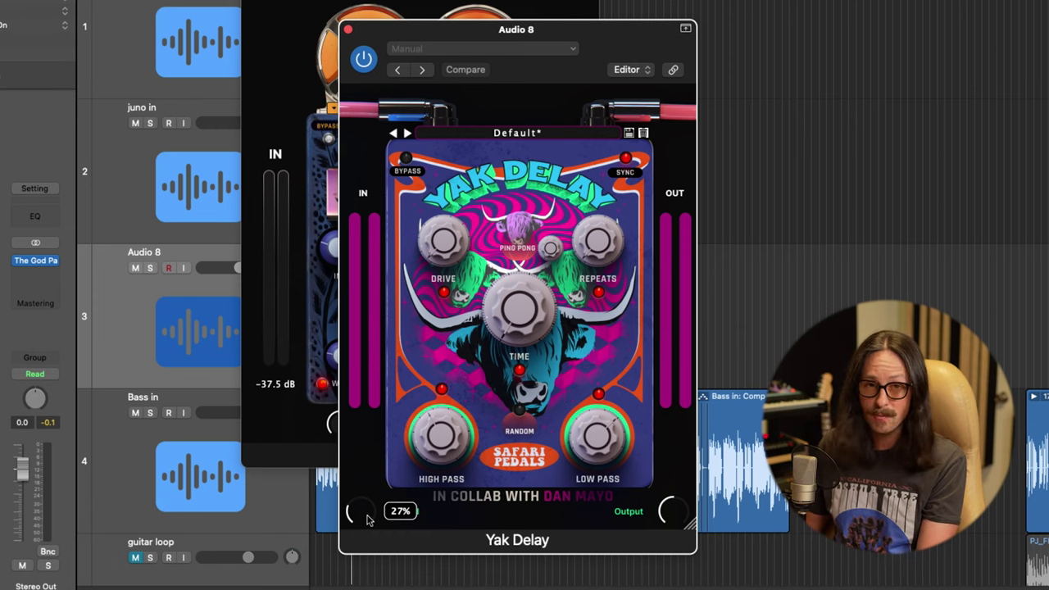
left_click(1044, 21)
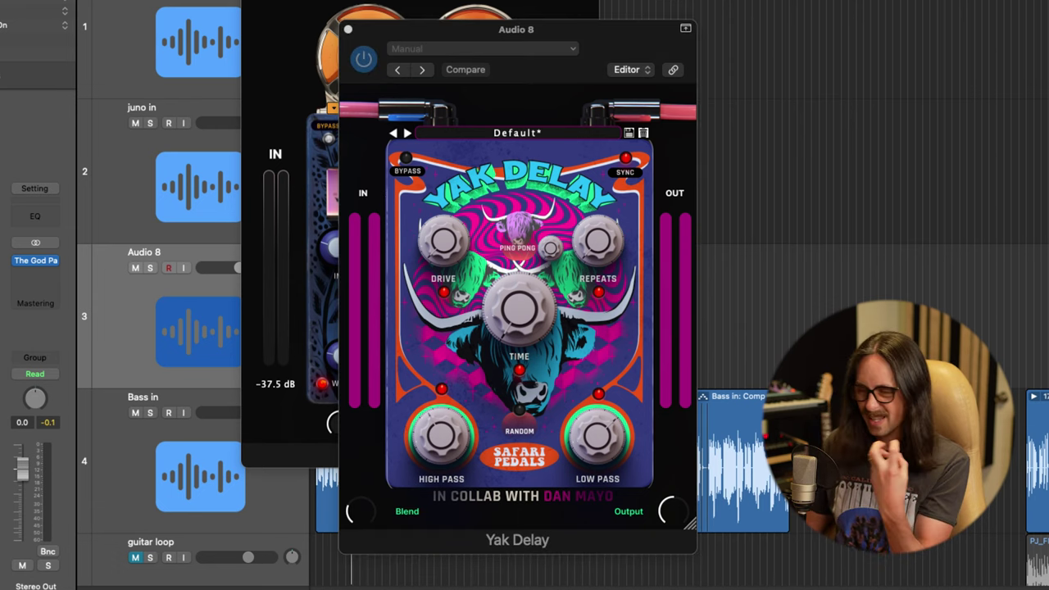
Lower Yak Delay's Blend while playing the full mix, and stop playback
key("space")
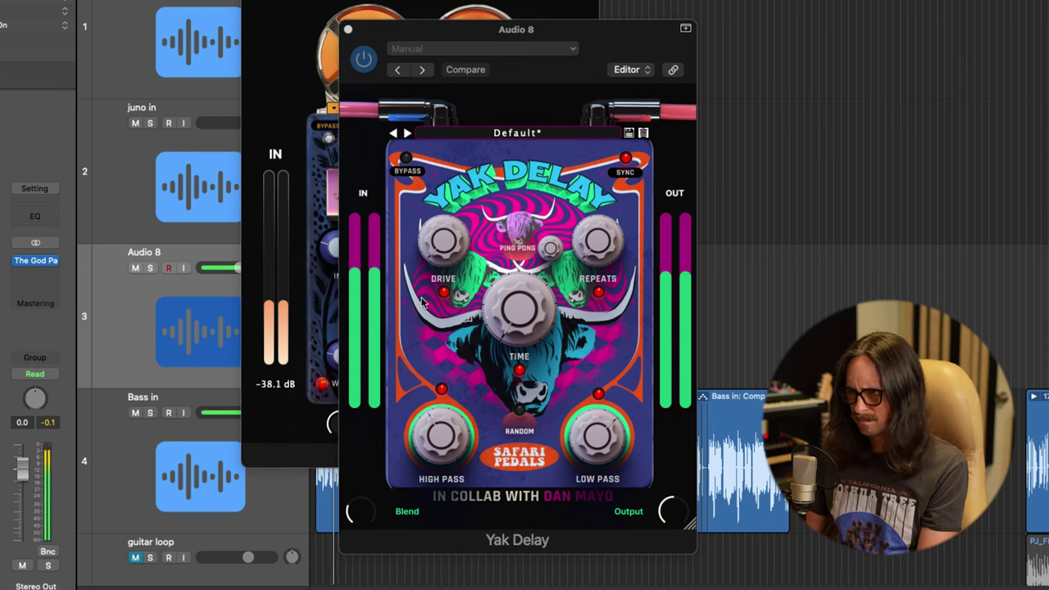
left_click_drag(357, 510, 356, 514)
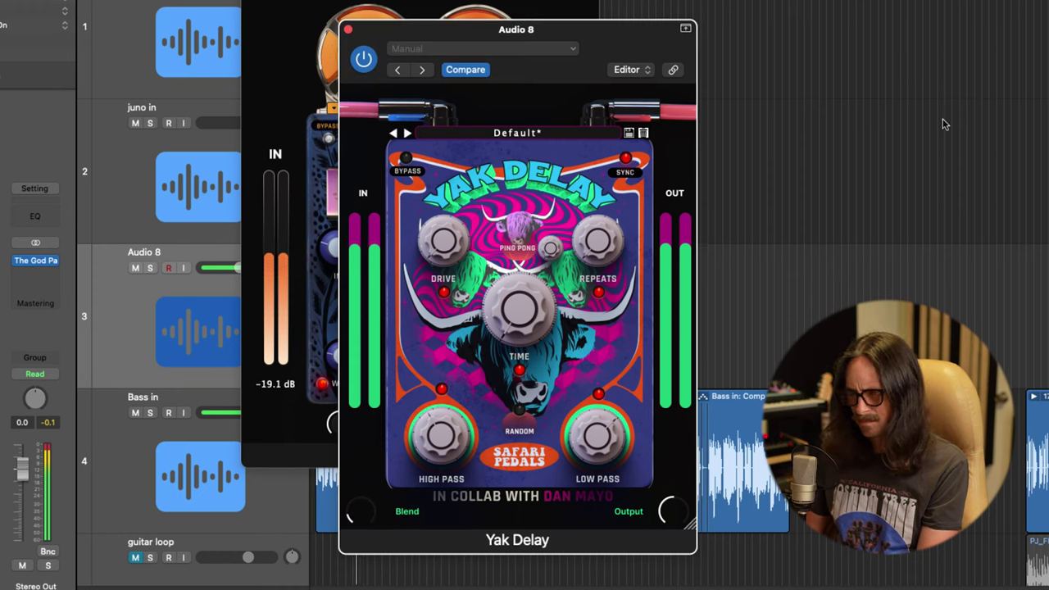
key("space")
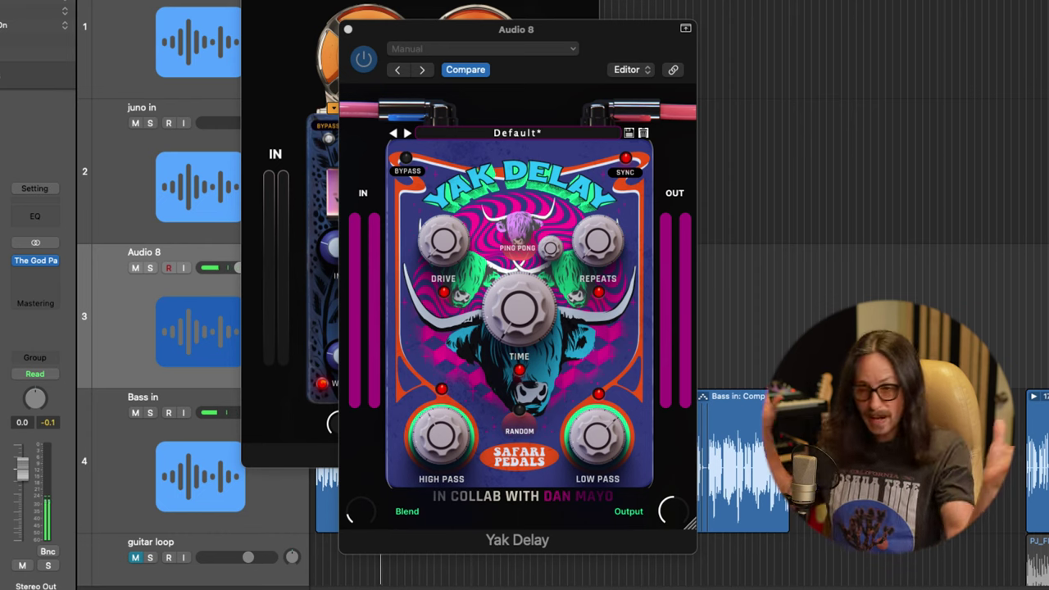
Bring up the Flamingo Verb plugin on the Audio 8 track
left_click(167, 498)
left_click(131, 326)
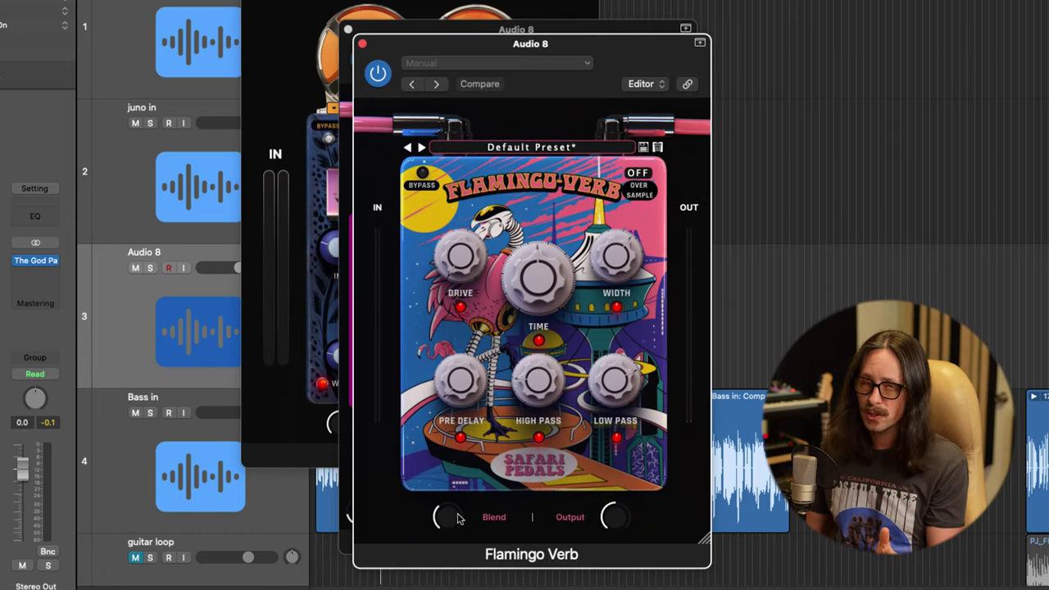
Play the full mix and adjust Flamingo Verb's Blend on Audio 8 by ear
left_click(894, 246)
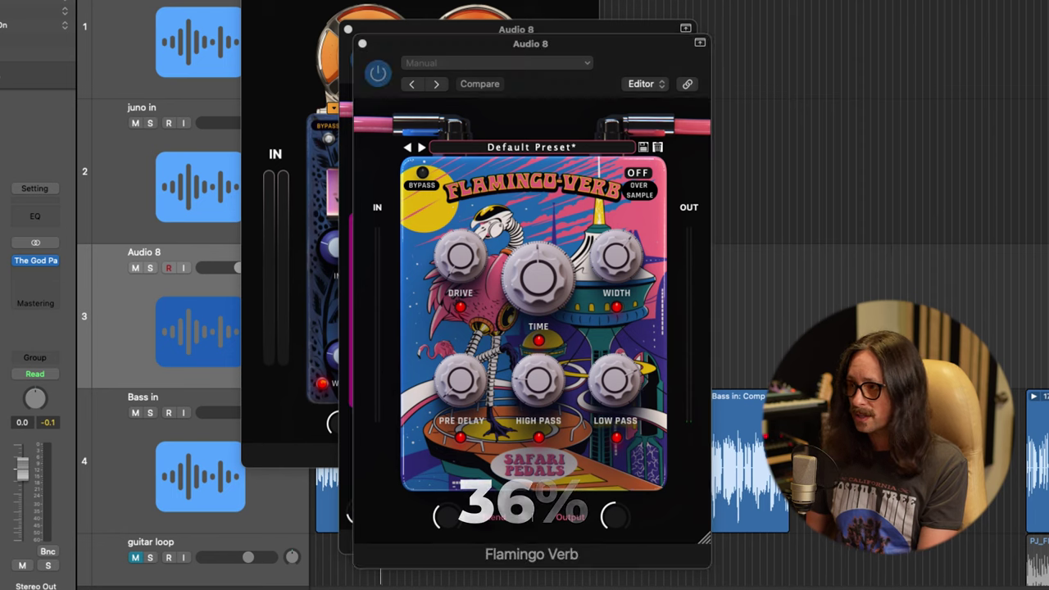
key("space")
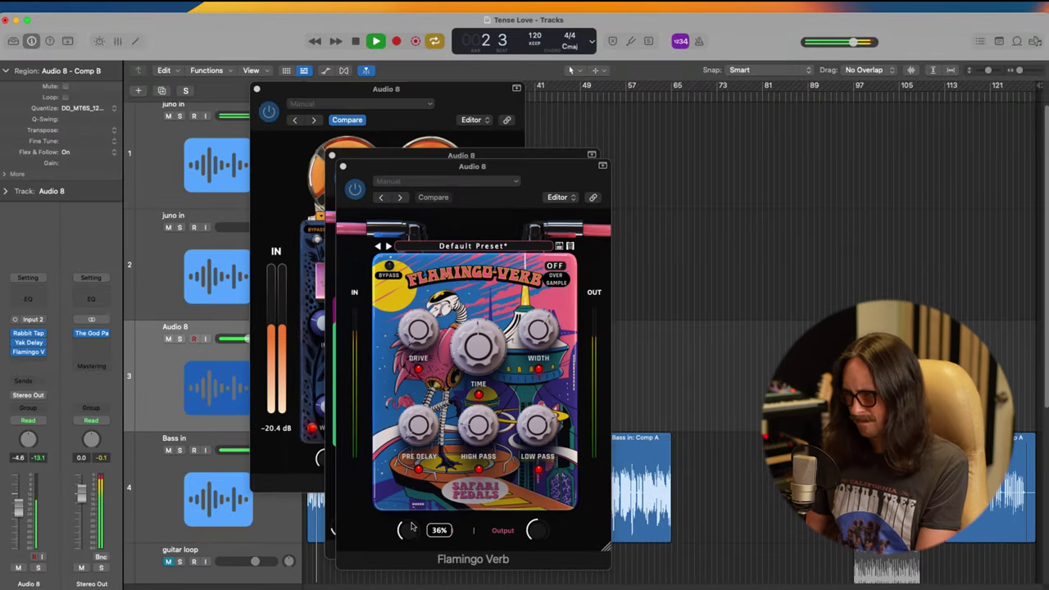
left_click(412, 529)
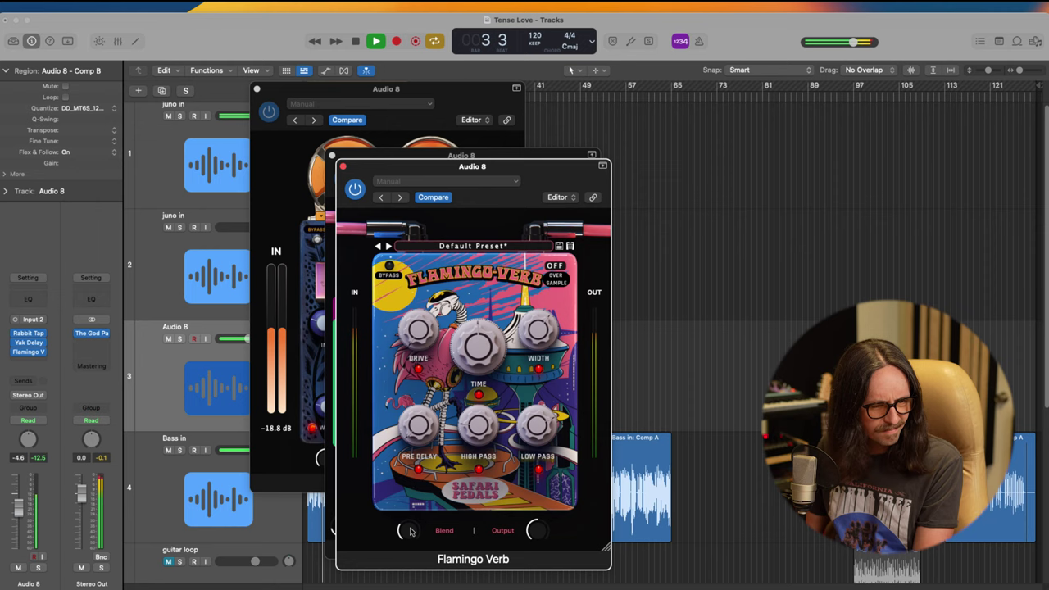
left_click_drag(412, 531, 412, 531)
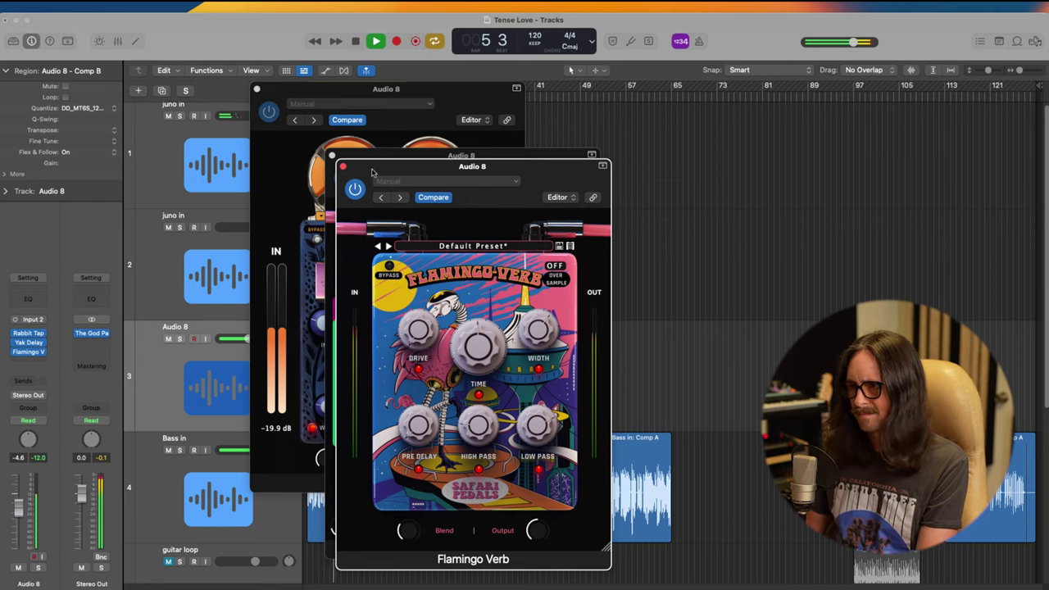
Move the Flamingo Verb window aside, and compare Audio 8 with its three inserts bypassed and re-enabled during playback
left_click_drag(372, 172, 418, 167)
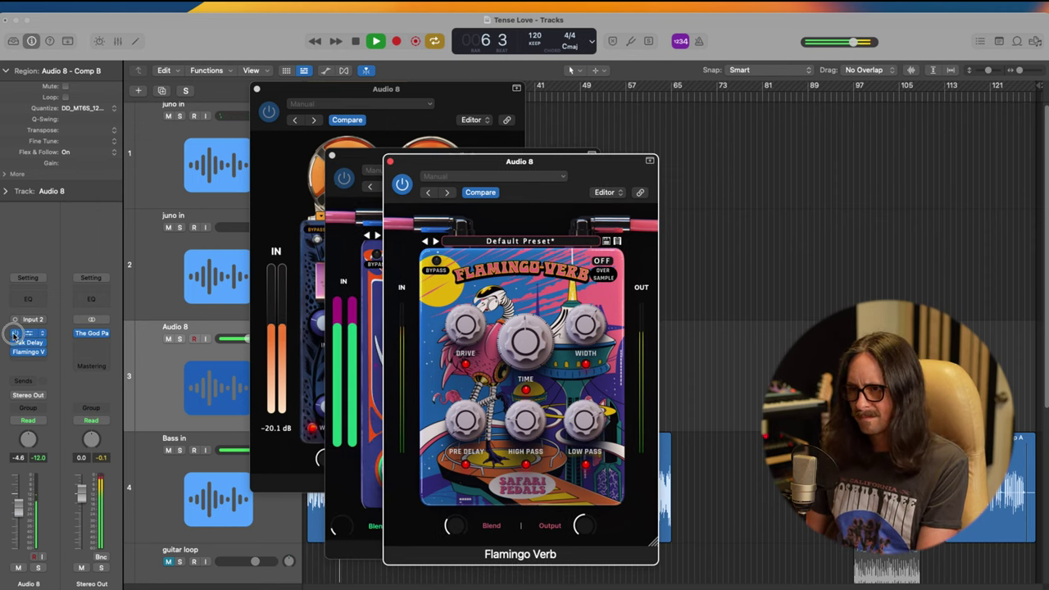
left_click(14, 335)
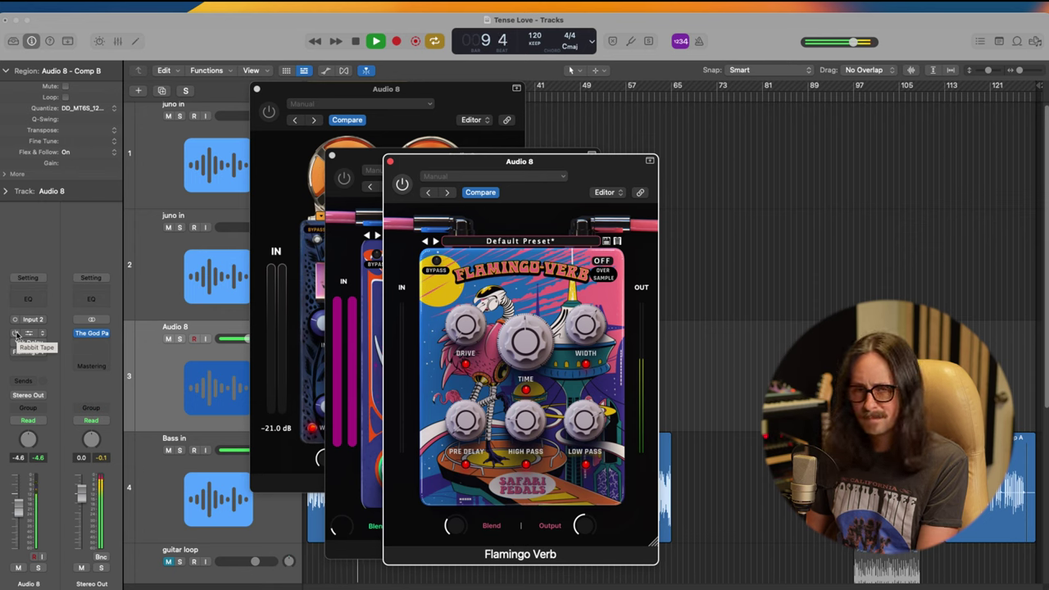
left_click(15, 335)
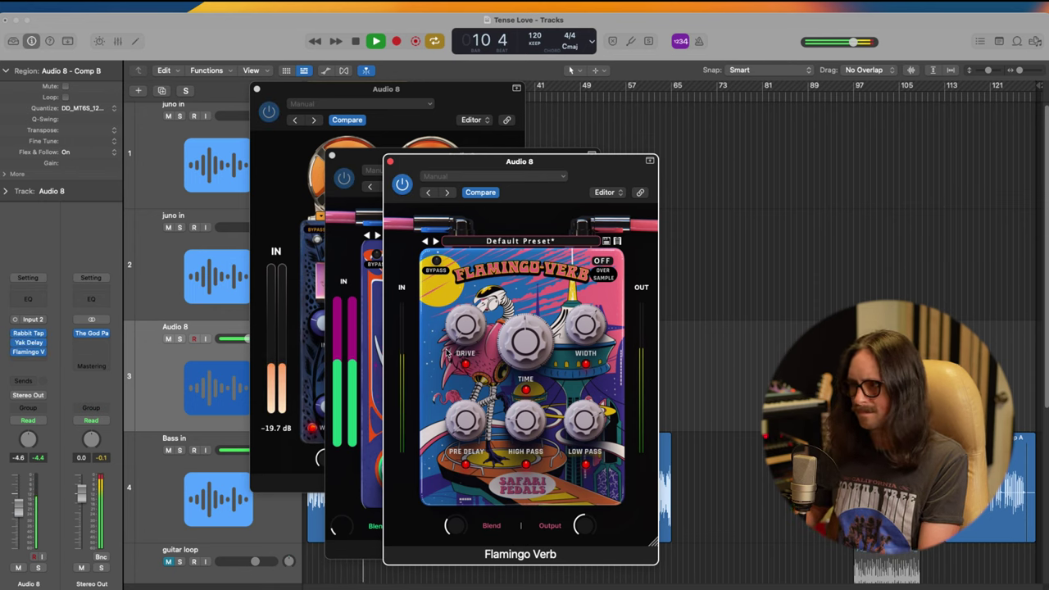